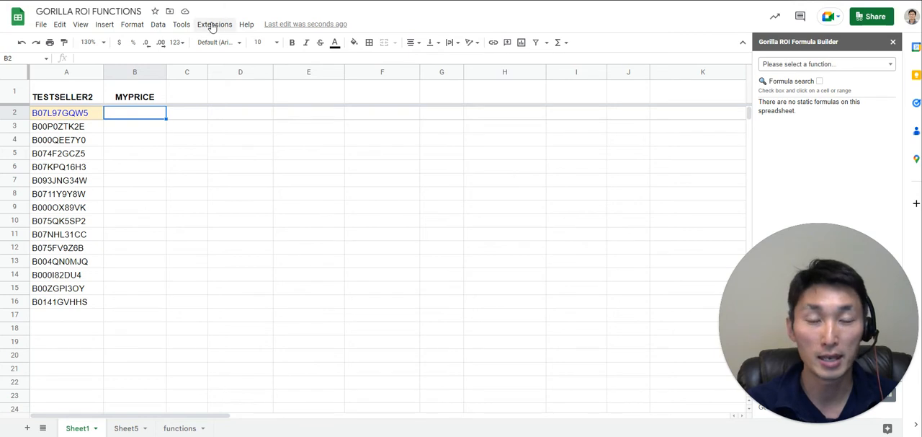
mouse_move(270, 125)
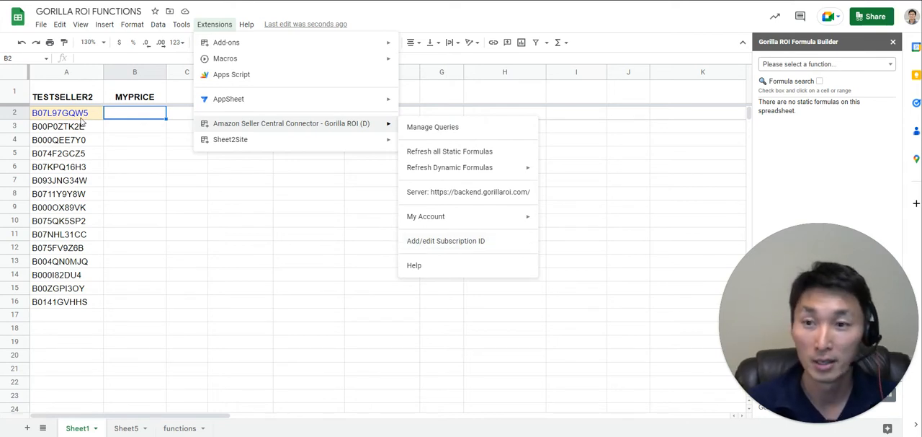
click(63, 97)
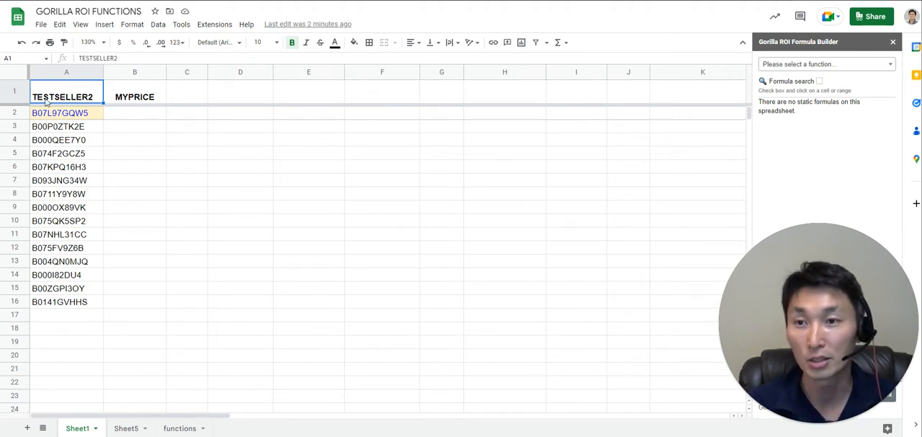
click(81, 117)
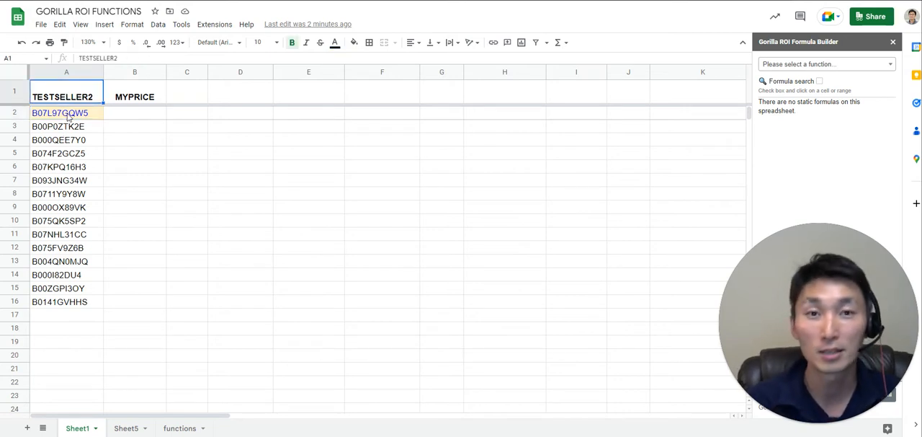
Start a GORILLA_MYPRICE formula in cell B2 and review the help text for its arguments.
key(Right)
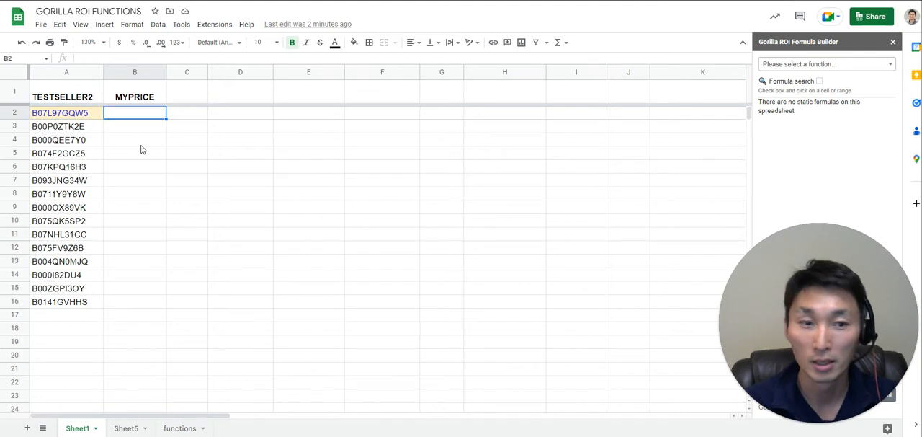
text(=gorilla_mypri)
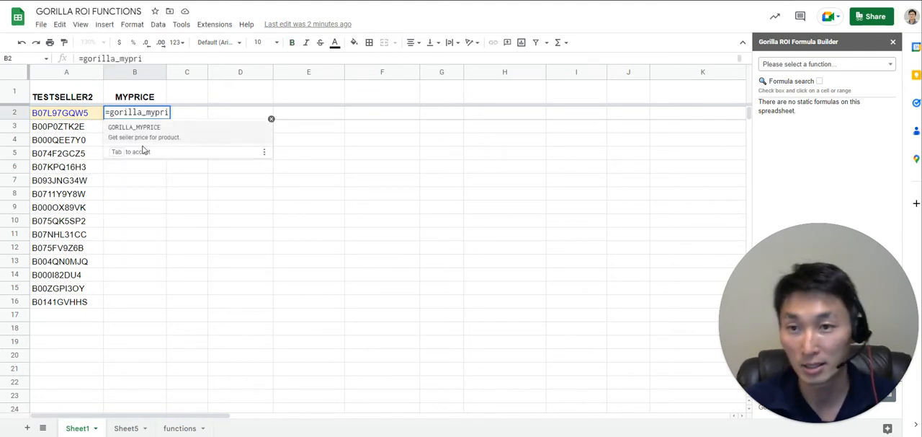
click(179, 142)
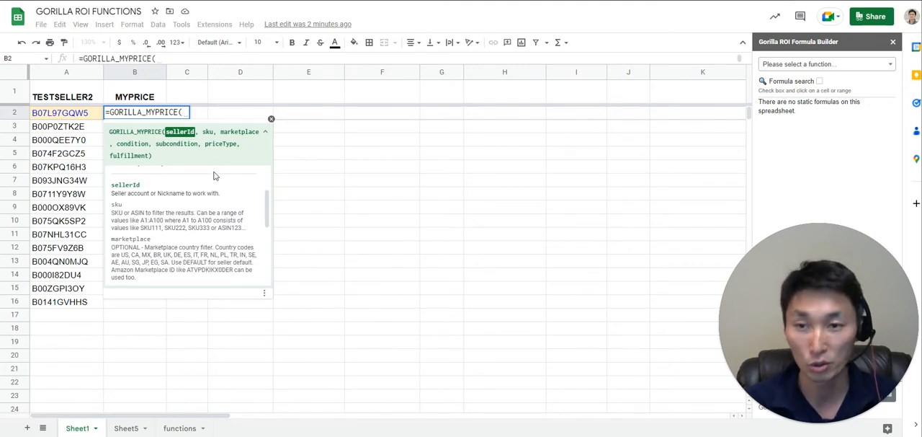
mouse_move(267, 216)
mouse_down()
mouse_move(267, 259)
mouse_move(261, 209)
mouse_up()
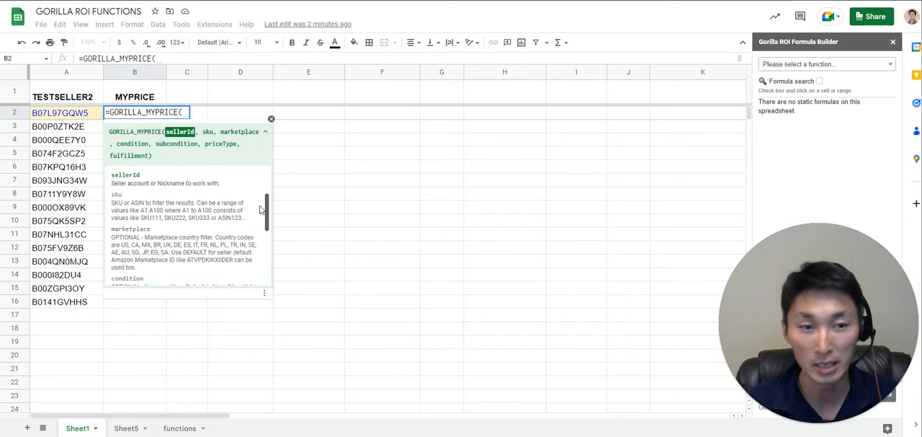
drag(261, 210, 267, 136)
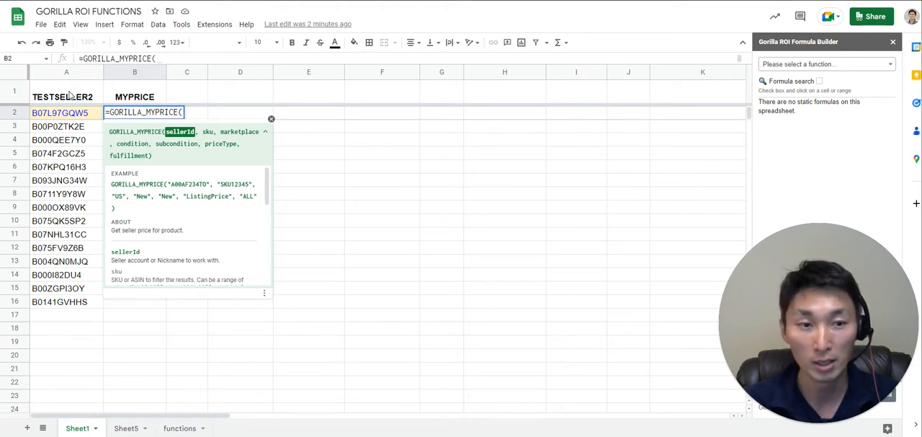
click(70, 94)
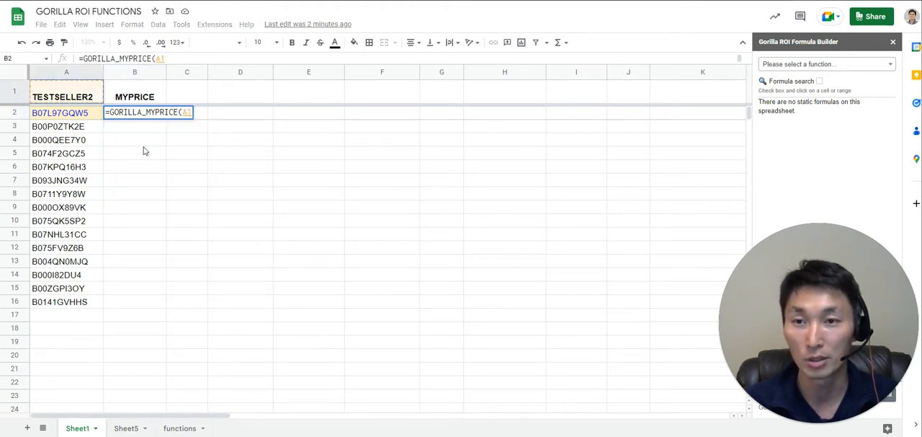
key(BackSpace)
key(BackSpace)
key(BackSpace)
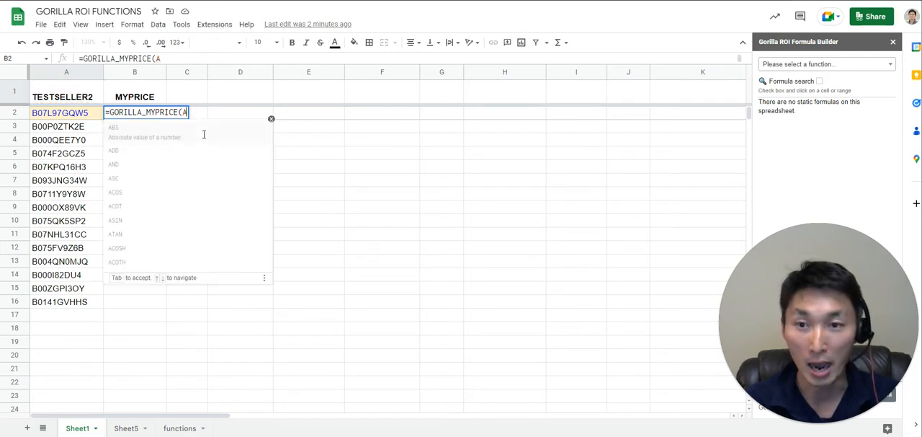
text(()
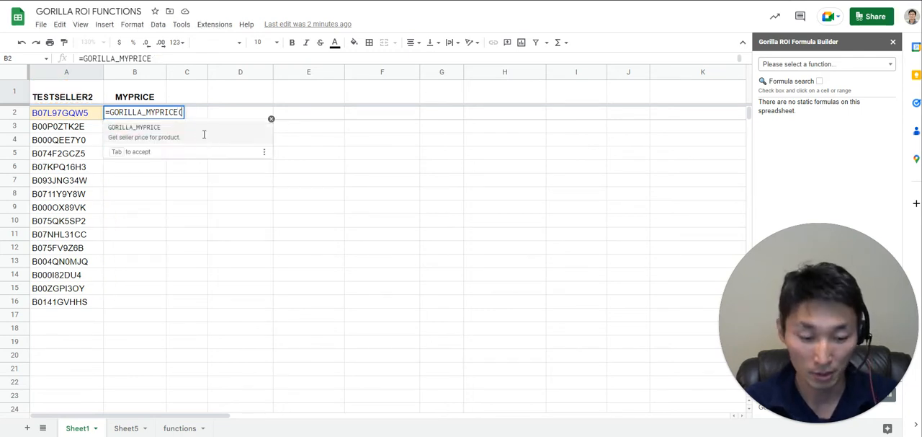
text("test)
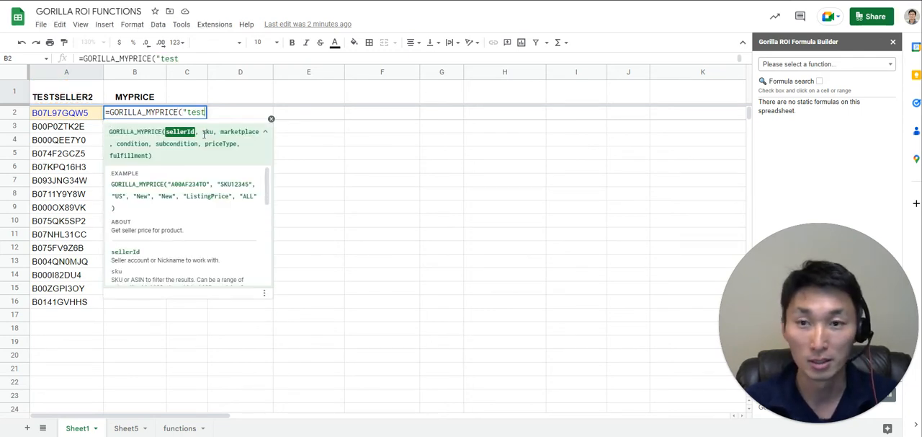
text(seller2)
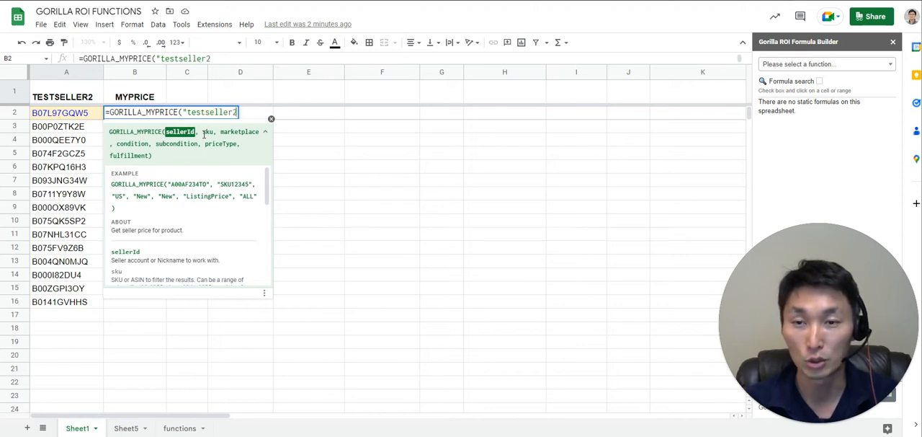
text(")
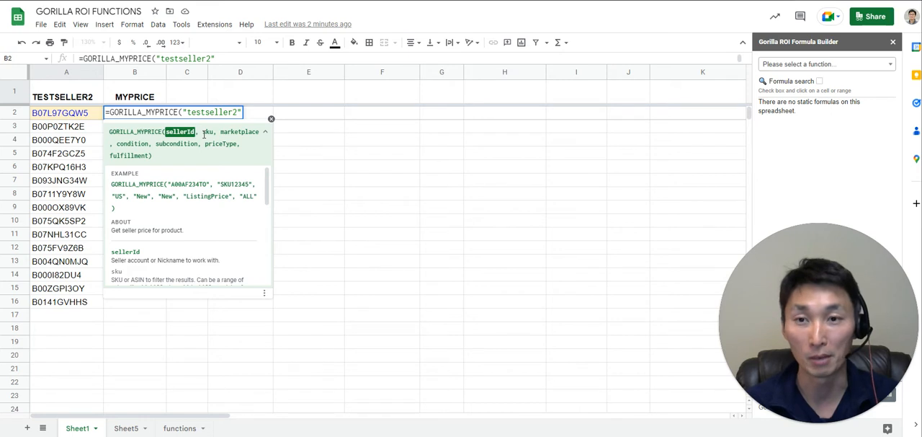
key(BackSpace)
key(BackSpace)
key(BackSpace)
key(BackSpace)
key(BackSpace)
key(BackSpace)
key(BackSpace)
key(BackSpace)
key(BackSpace)
key(BackSpace)
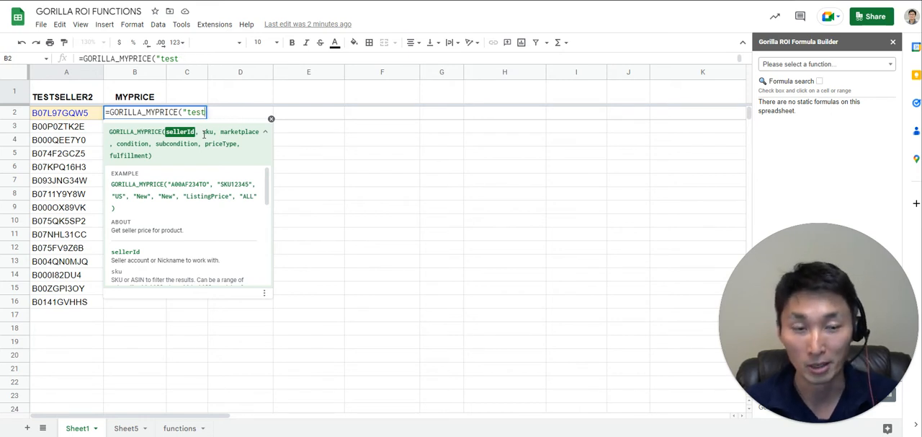
key(BackSpace)
key(BackSpace)
key(BackSpace)
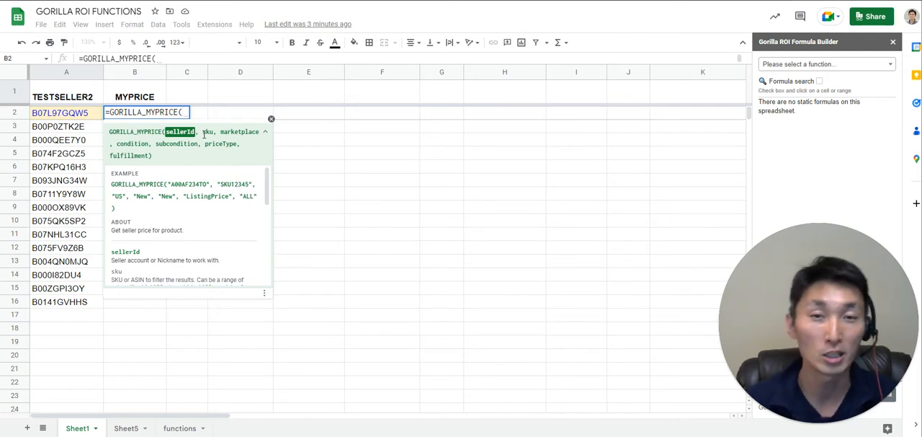
Complete the formula in B2 with A1 as the seller ID and A2:A16 as the SKU range, and inspect the returned prices.
click(85, 99)
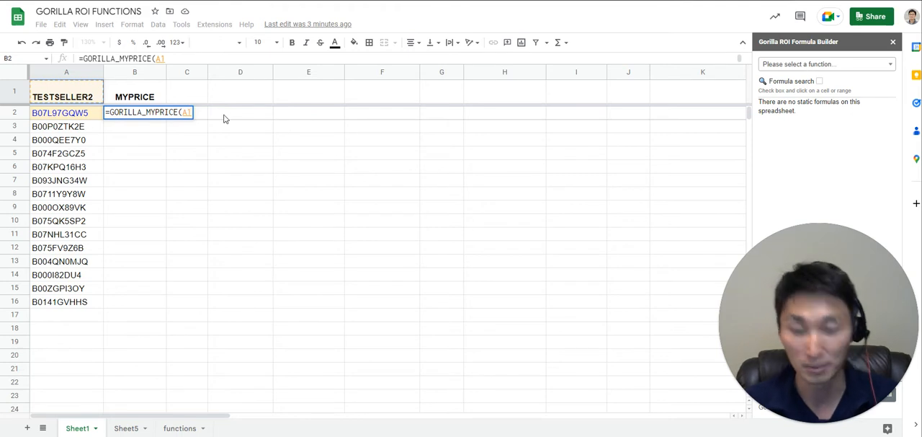
text(,)
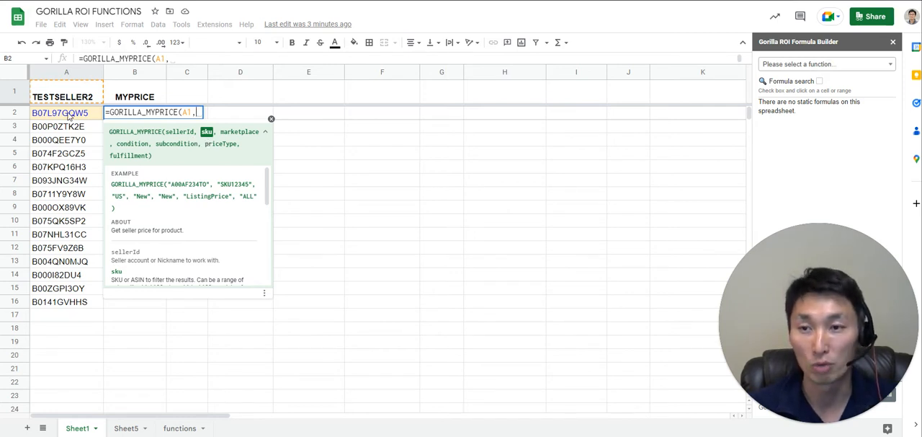
drag(69, 116, 71, 302)
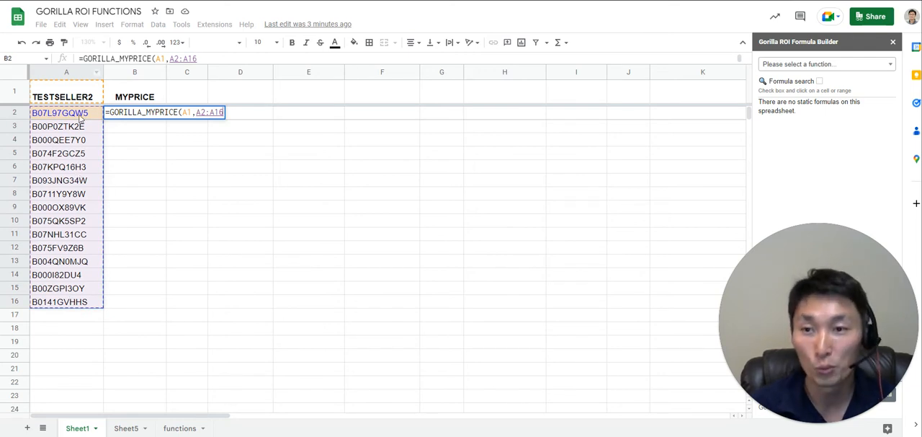
key(BackSpace)
key(BackSpace)
key(BackSpace)
key(BackSpace)
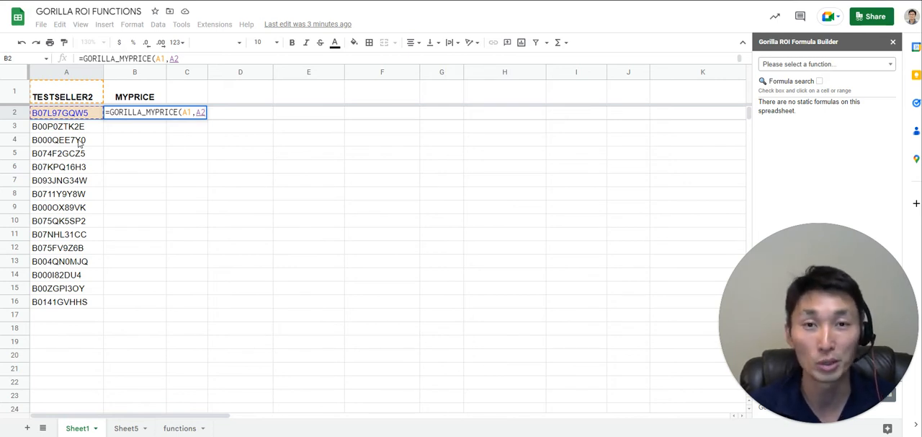
key(BackSpace)
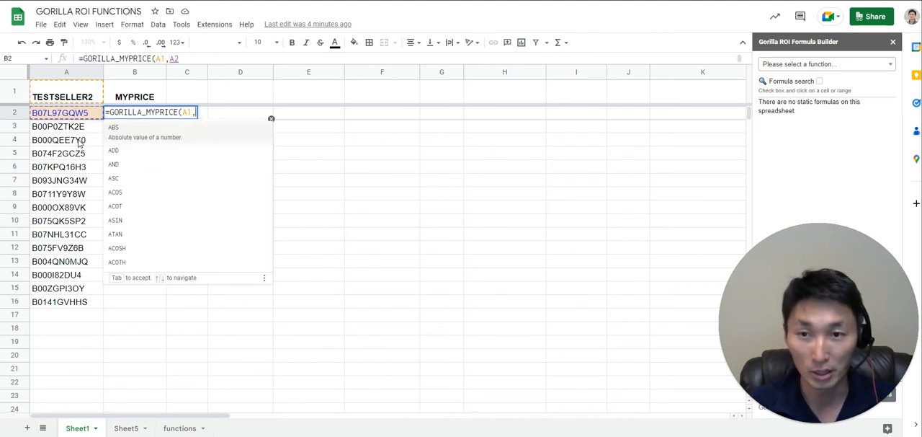
text(2:A16)
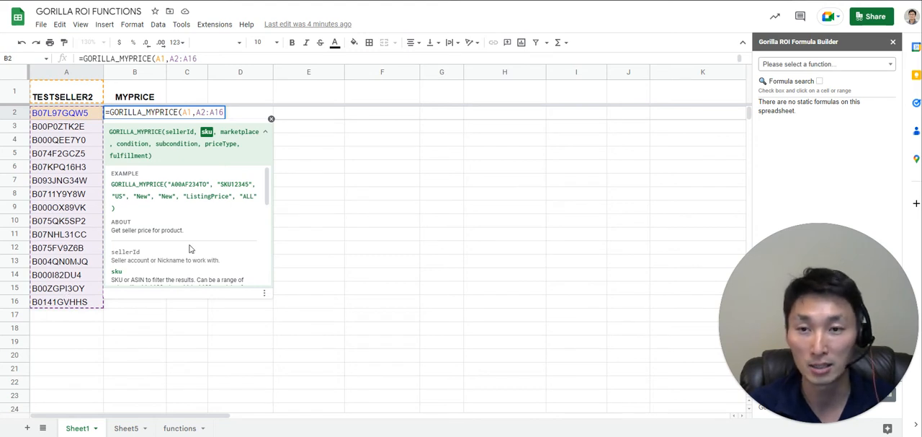
text())
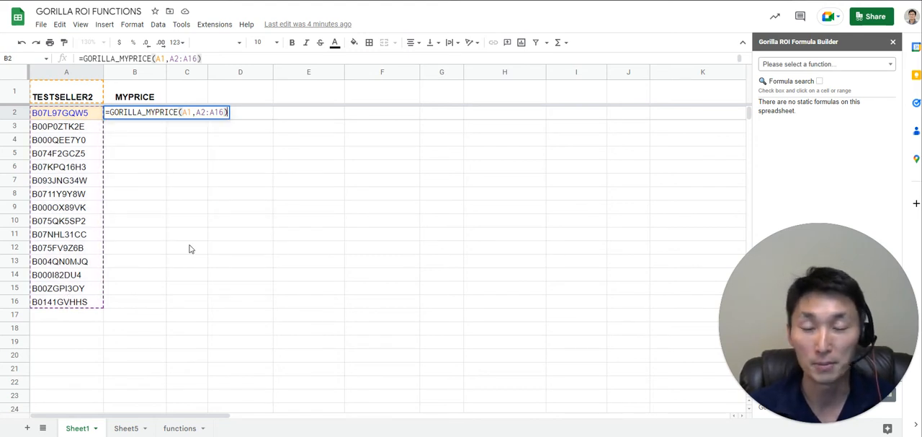
key(Return)
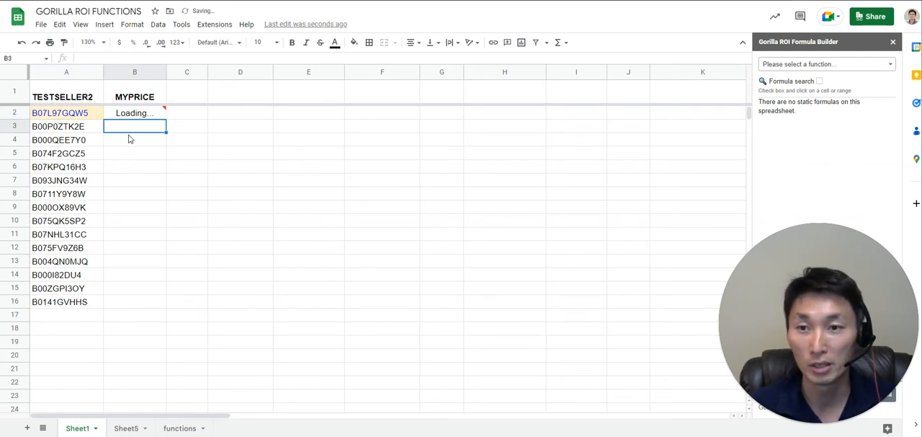
key(Up)
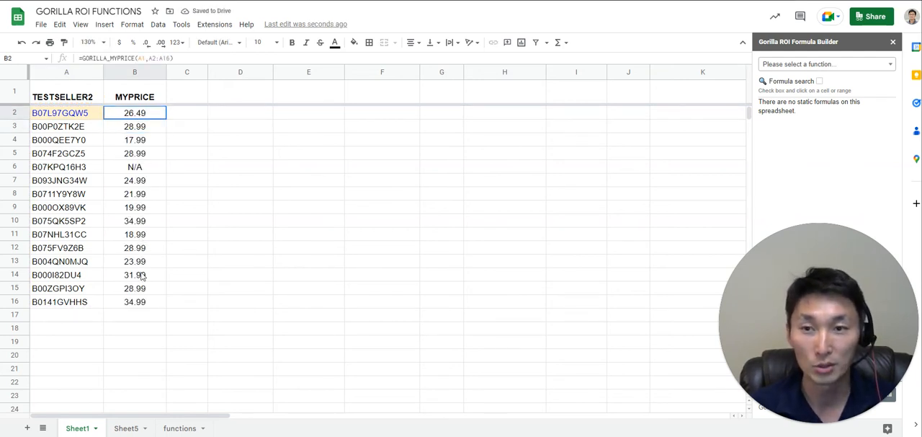
shift+click(141, 302)
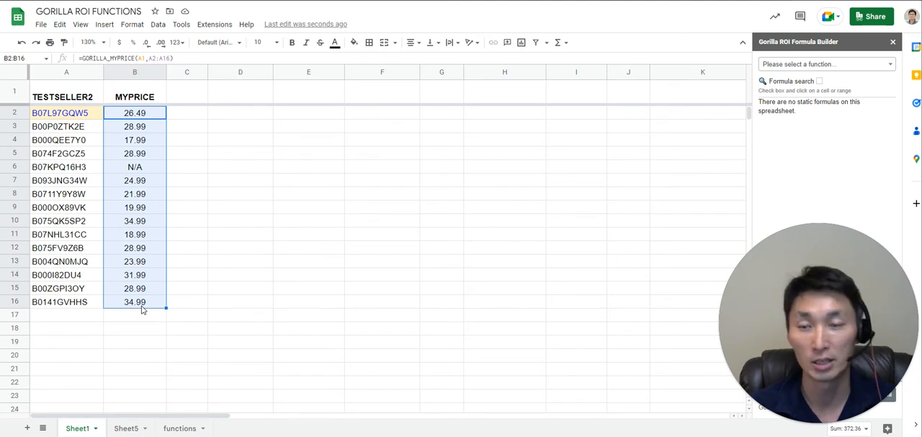
click(141, 306)
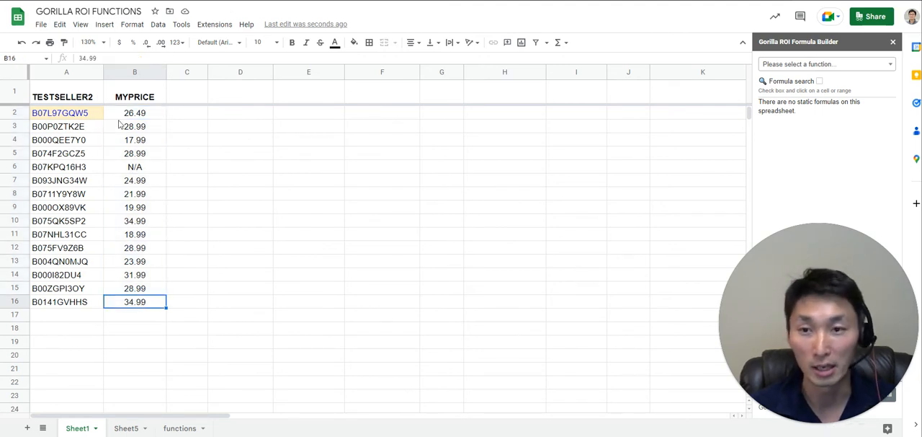
Add "CA" as the marketplace argument of the GORILLA_MYPRICE formula in B2.
key(ctrl+Up)
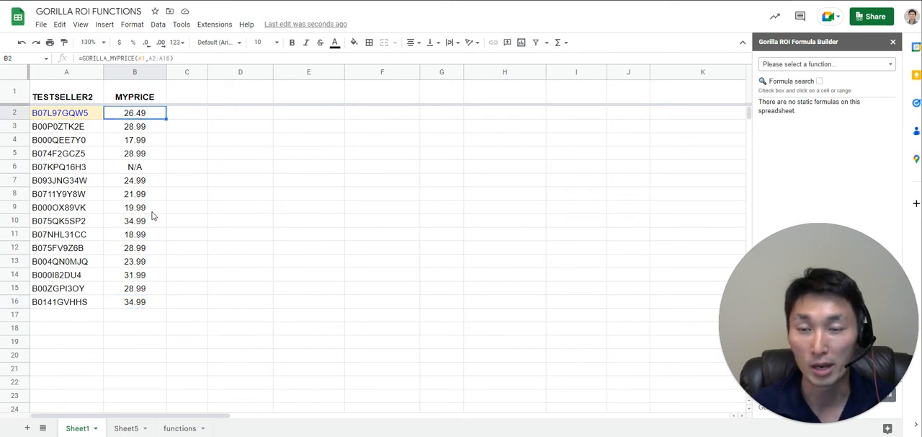
key(F2)
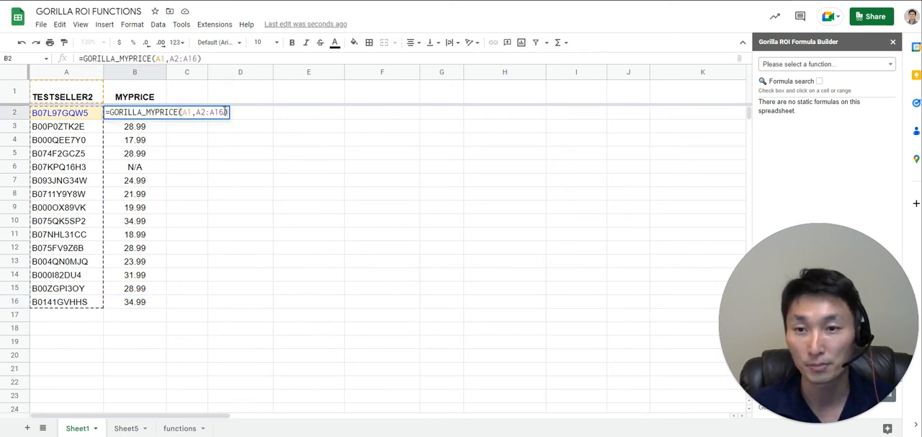
text(,)
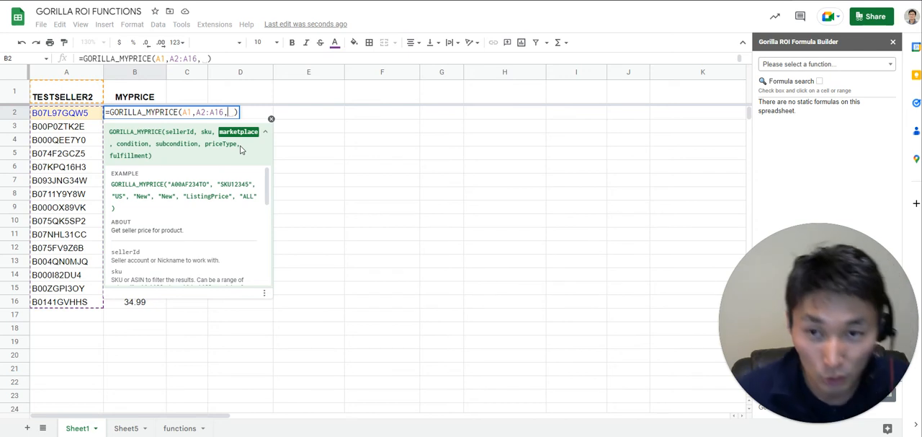
key(BackSpace)
text("CA")
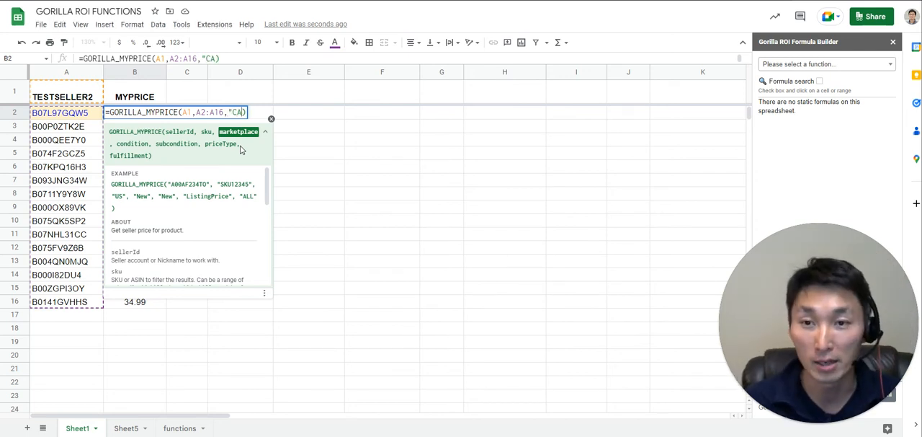
key(Return)
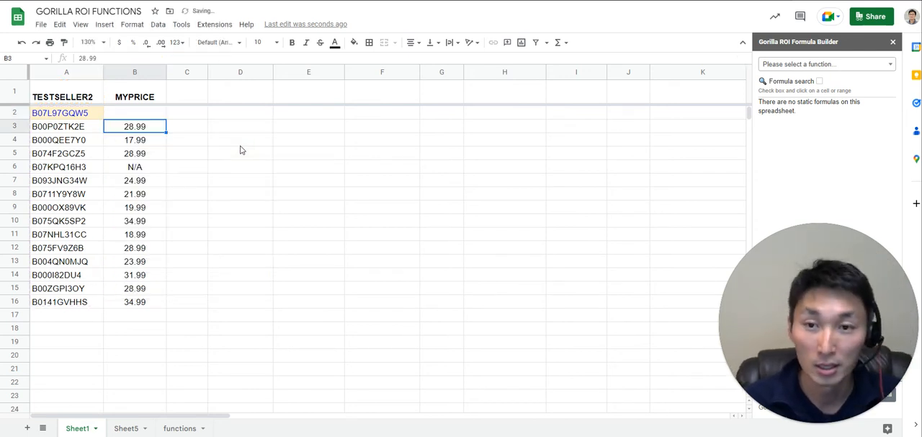
key(Up)
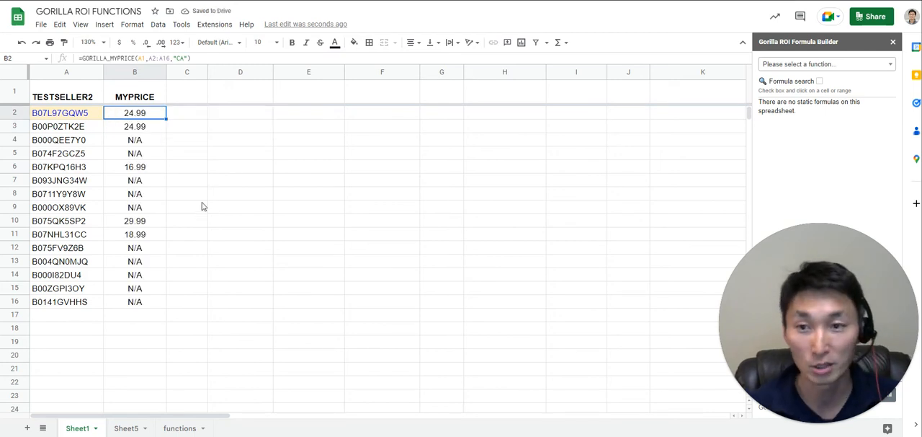
Remove the "CA" marketplace argument from the GORILLA_MYPRICE formula in B2, leave it blank, and read the condition argument's help text.
key(Return)
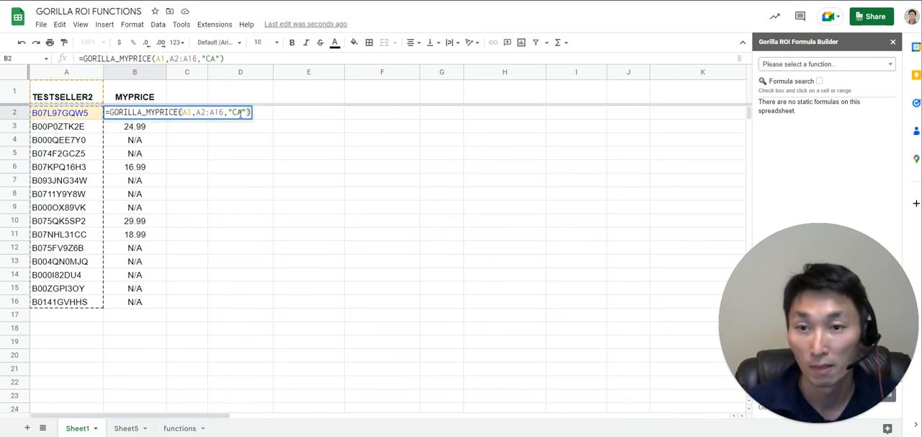
drag(231, 112, 249, 116)
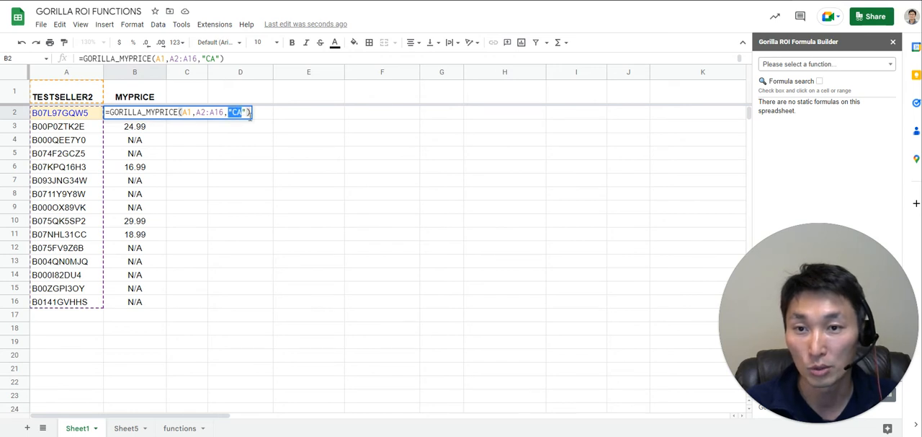
key(BackSpace)
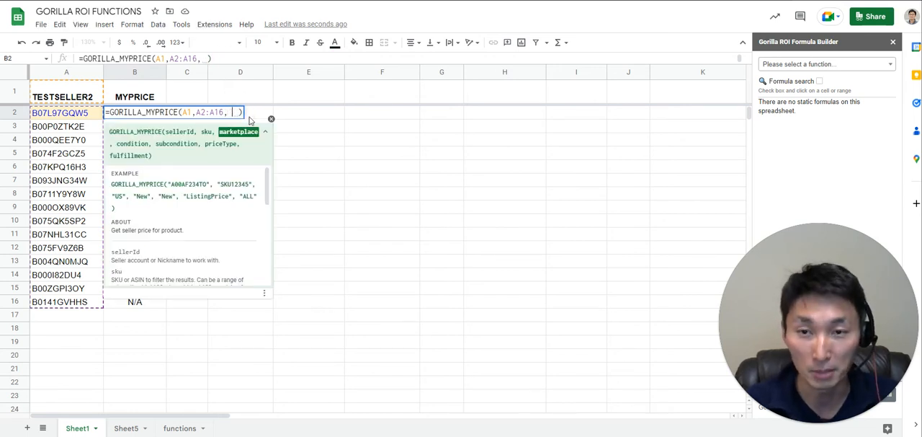
text(, , )
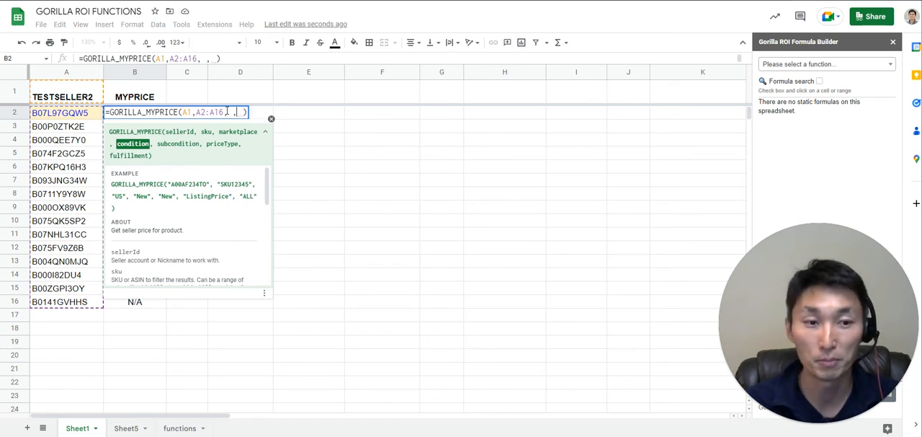
text(m)
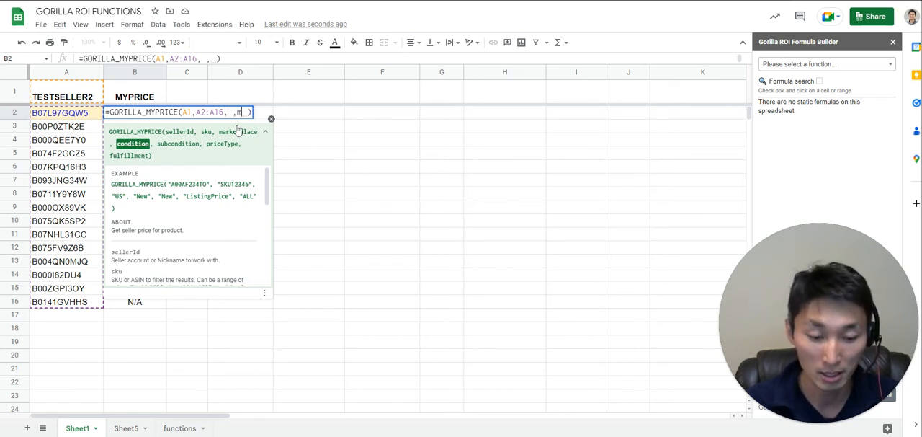
key(BackSpace)
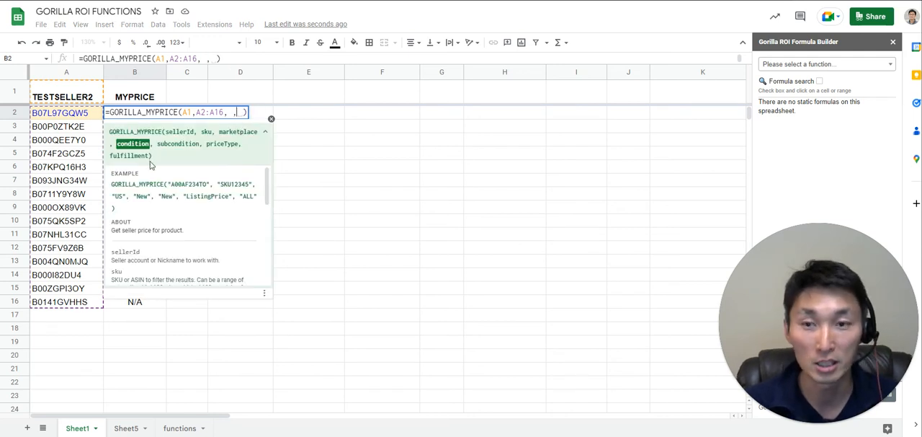
drag(267, 204, 260, 260)
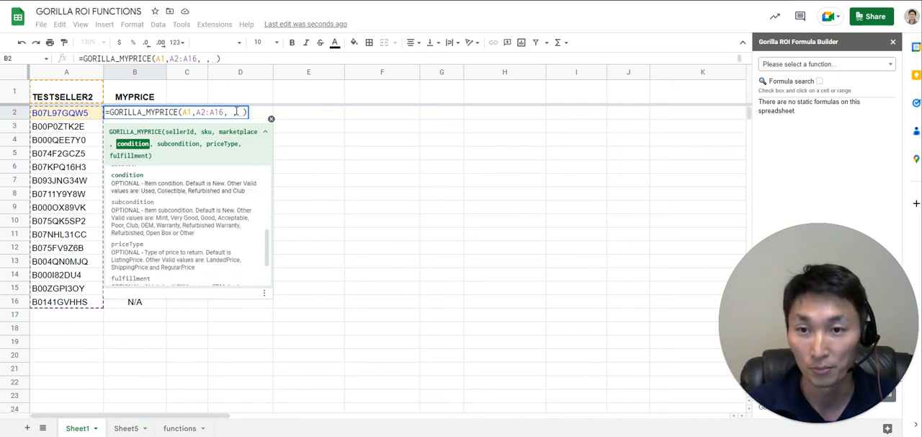
Leave the condition, subcondition and priceType arguments blank up to the fulfillment argument, reviewing the help text for their valid values.
text(,)
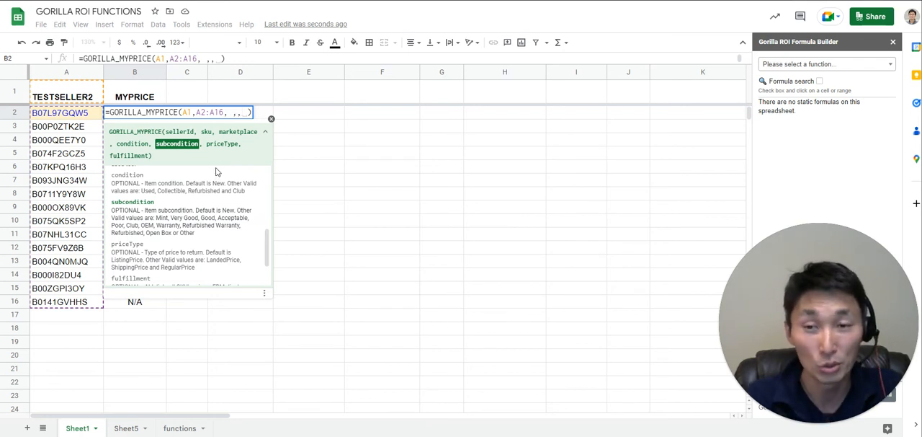
key(Right)
key(Right)
key(Left)
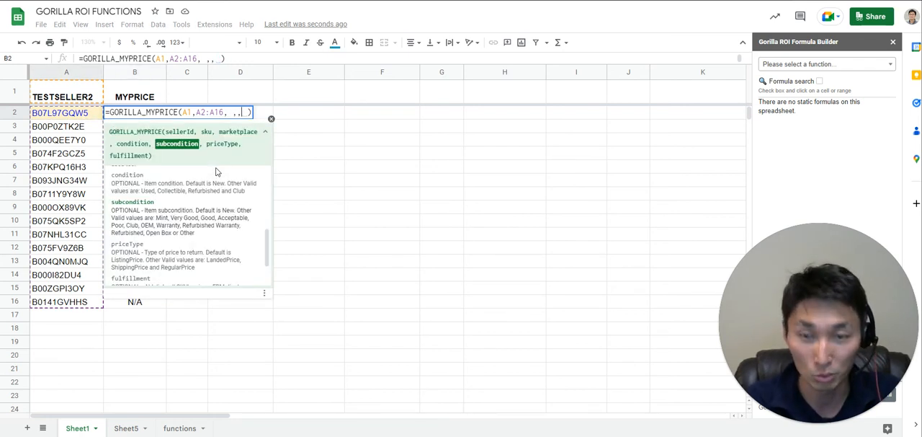
text(,)
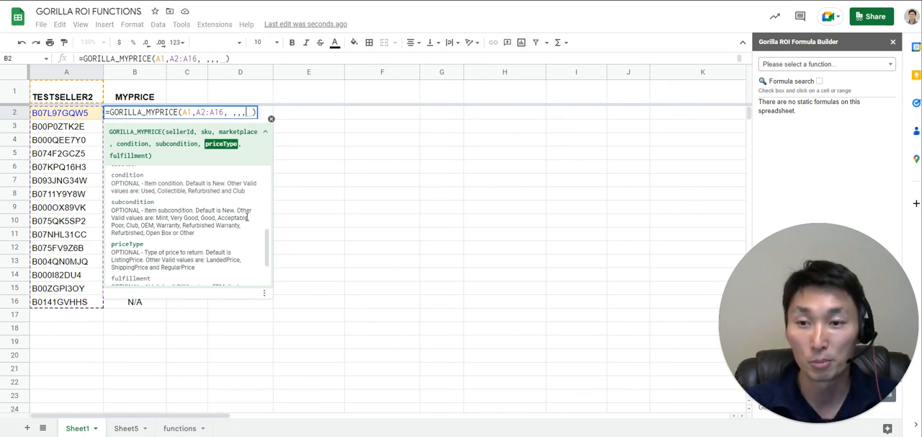
scroll(268, 238, down, 2)
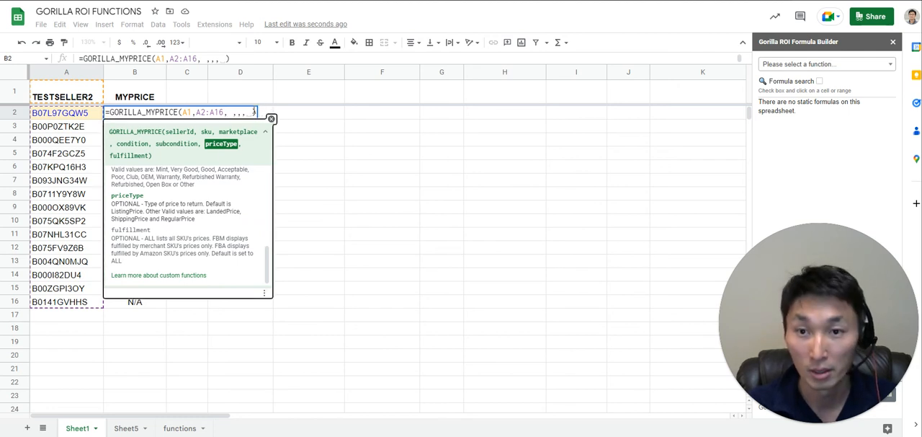
text(,)
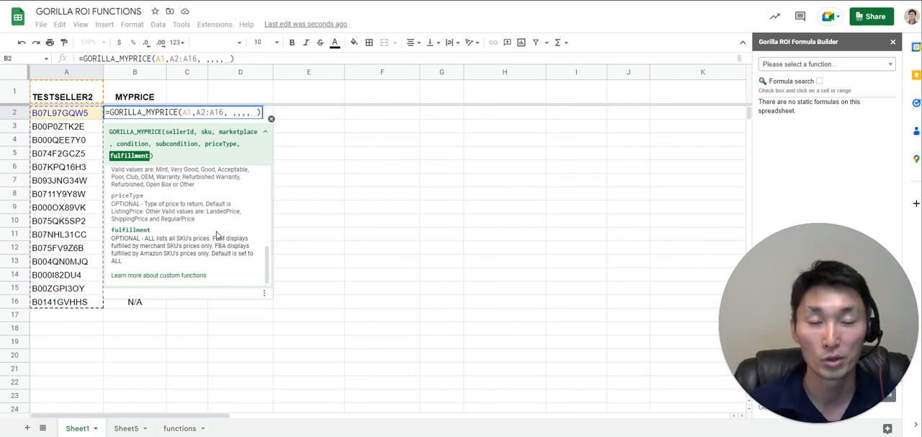
Set the fulfillment argument of the formula in B2 to "FBM" and calculate the prices.
text("FBA)
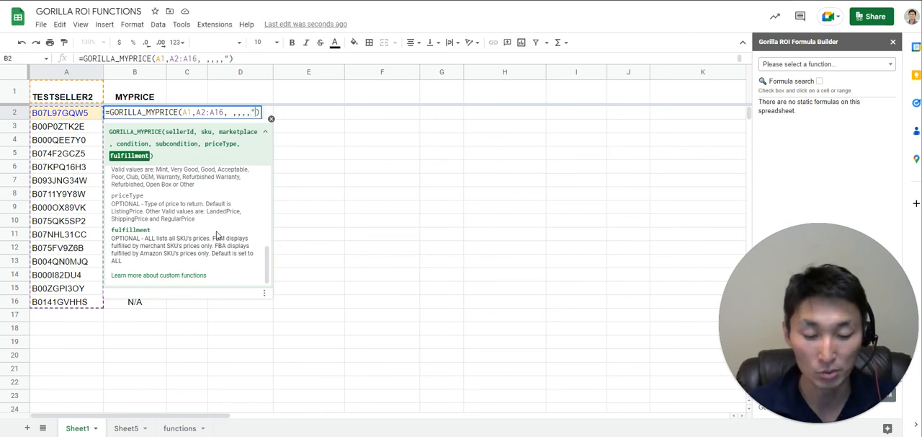
text(")
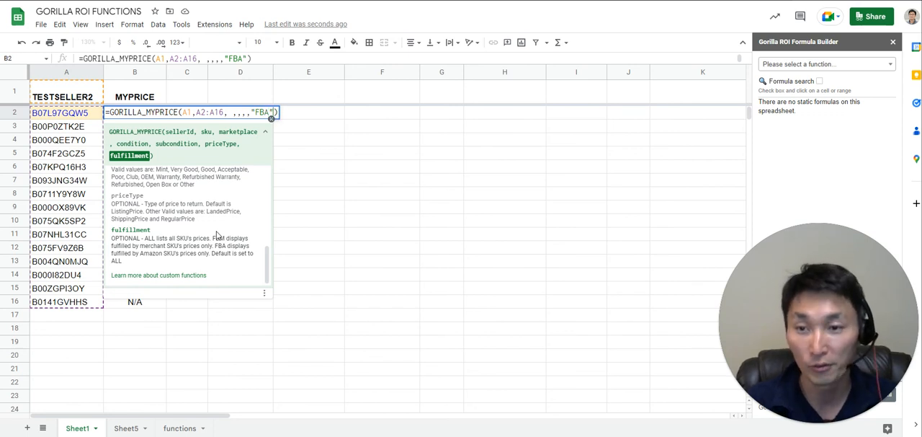
key(BackSpace)
key(BackSpace)
text(M")
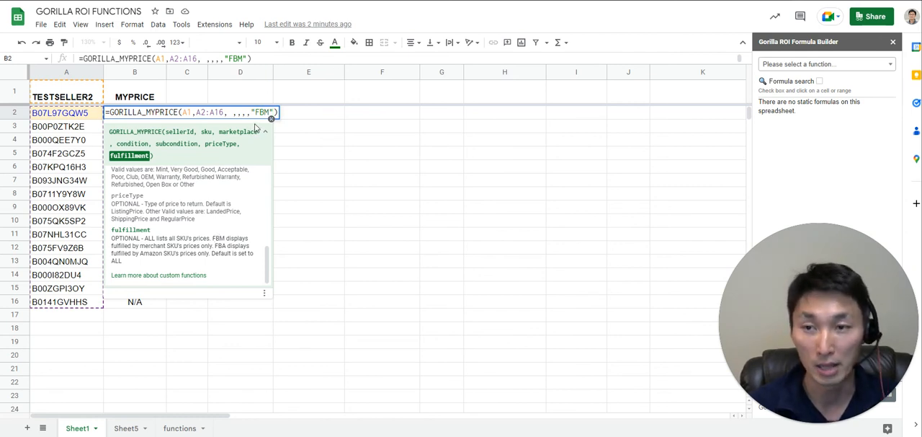
key(Return)
key(Up)
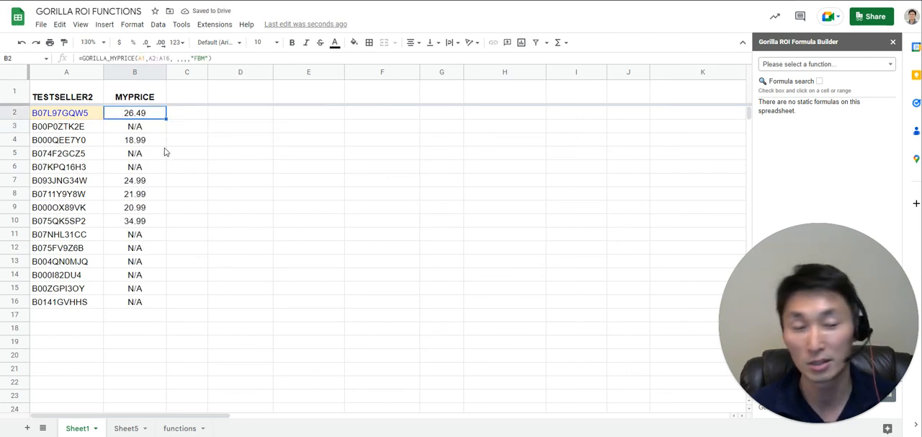
Change the fulfillment argument in B2 to "FBA", recalculate the prices, and reopen the formula for inspection.
key(Down)
key(Up)
key(Return)
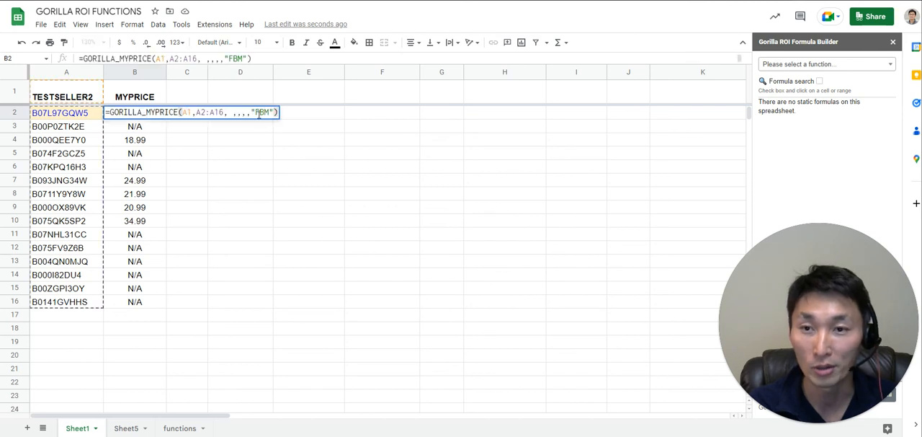
click(269, 113)
key(BackSpace)
text(A)
key(Return)
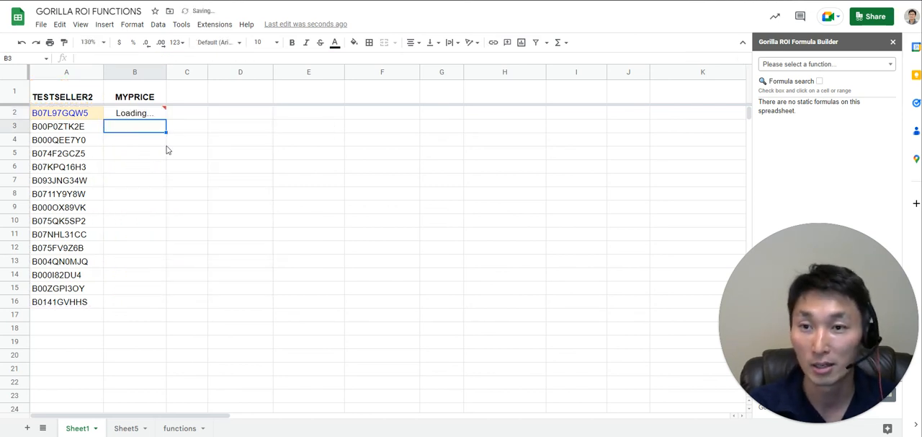
click(133, 119)
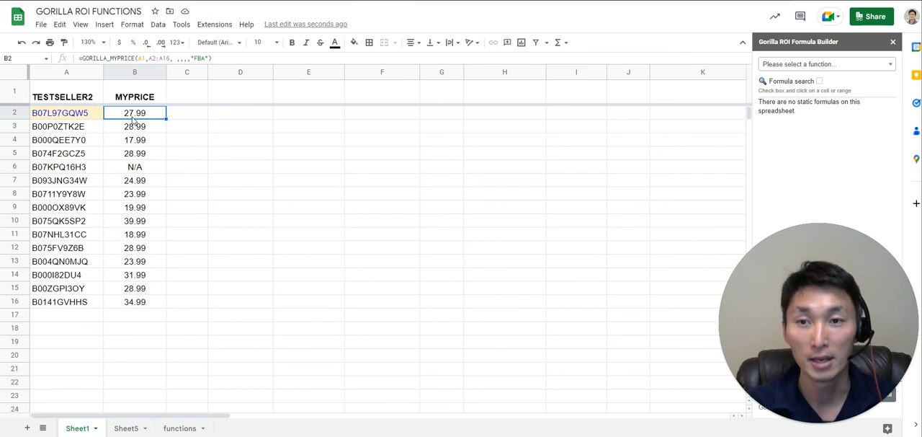
double_click(133, 115)
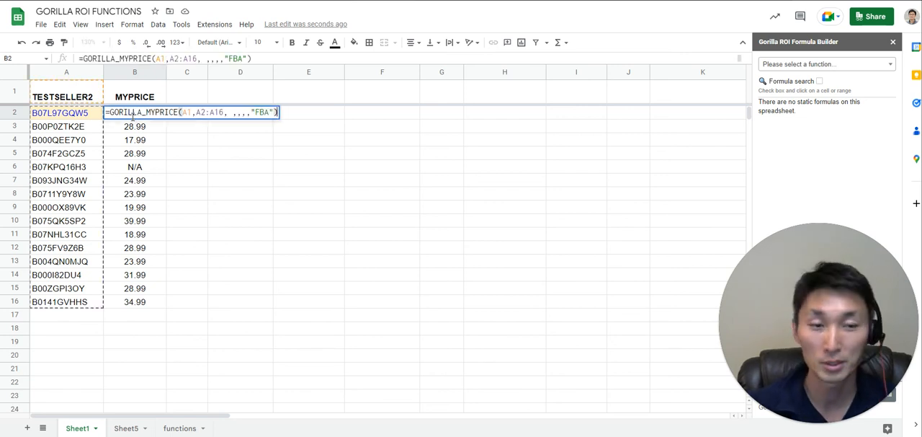